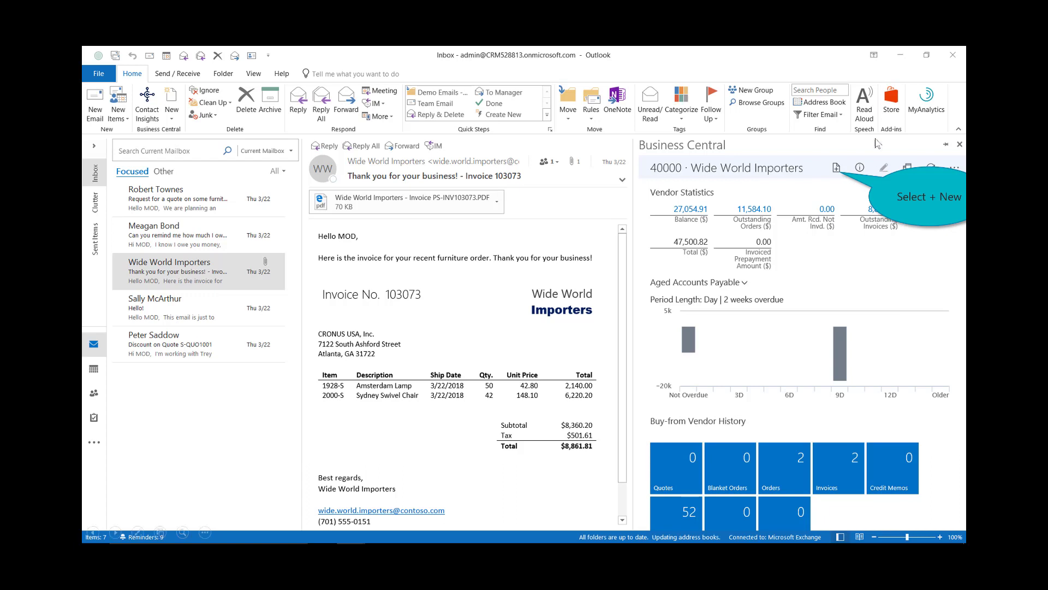
Create a new purchase invoice for Wide World Importers from the email, accepting the suggested AMSTERDAM Lamp and SYDNEY Swivel Chair line items
left_click(836, 168)
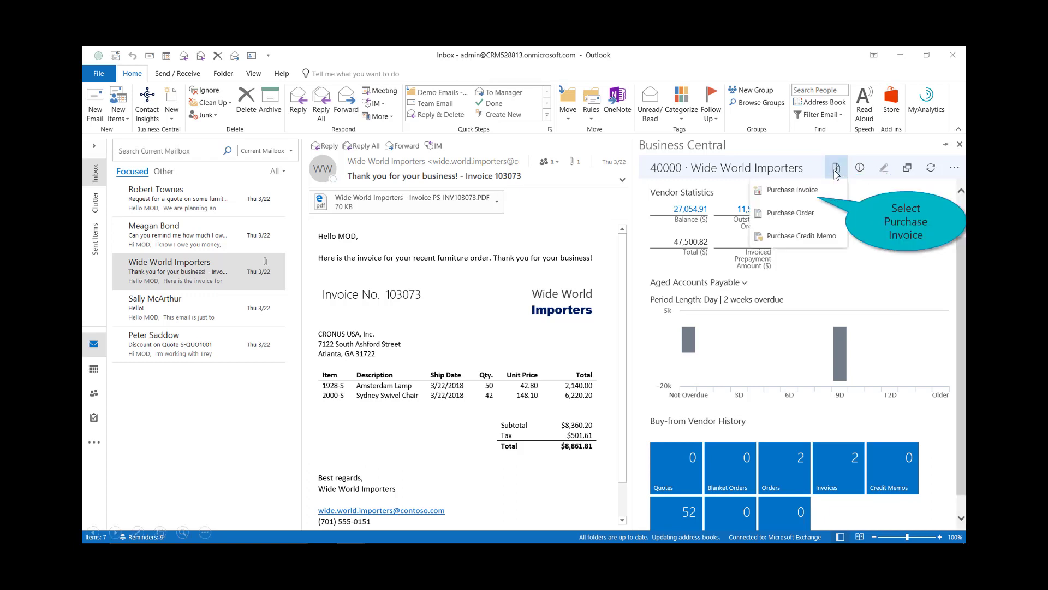
left_click(811, 195)
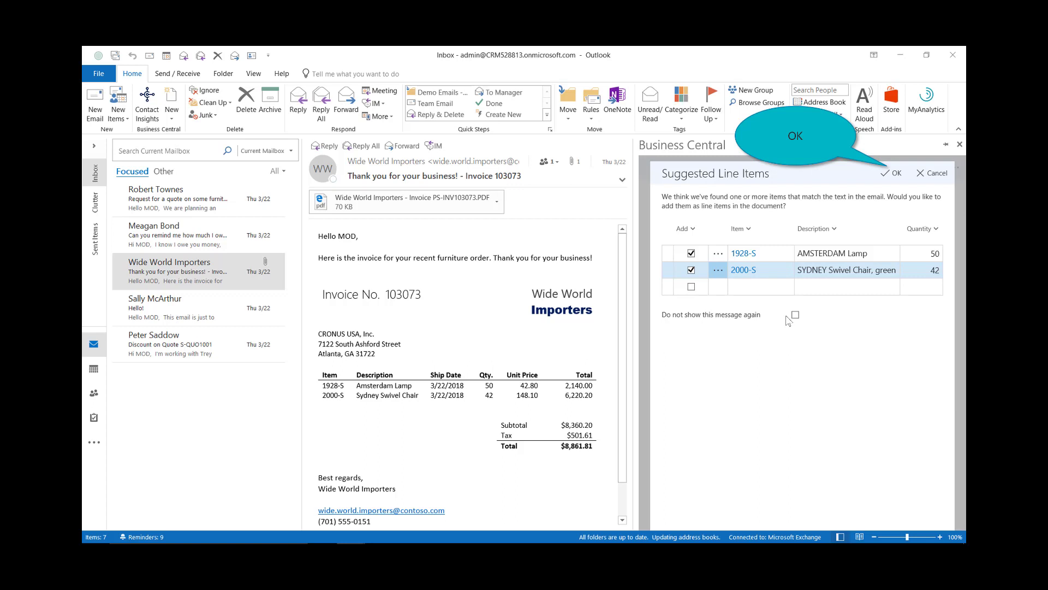
left_click(896, 173)
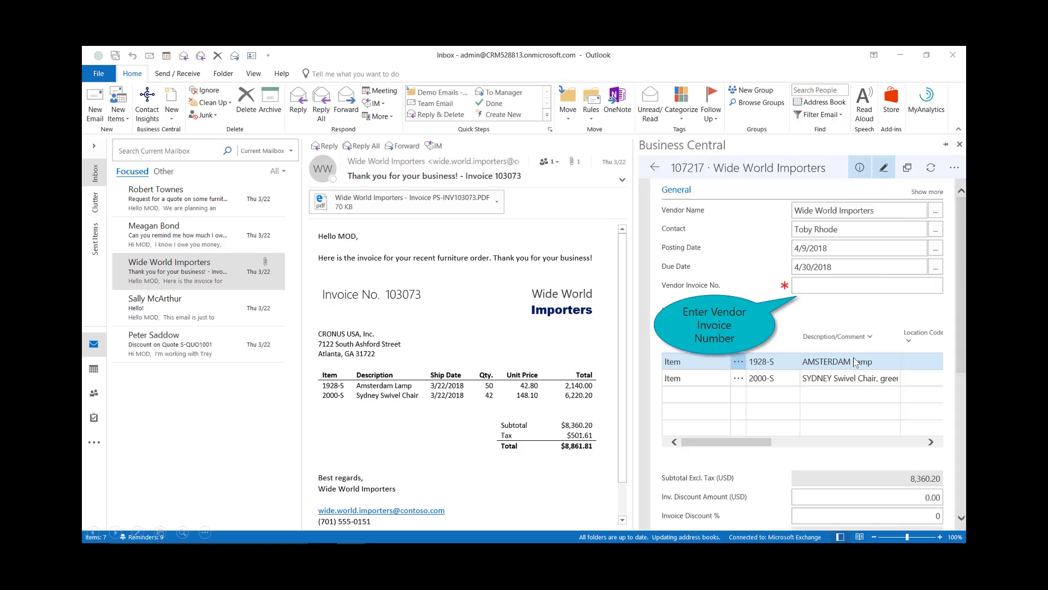
Set the vendor invoice number to 102446 and post the purchase invoice
type("102446")
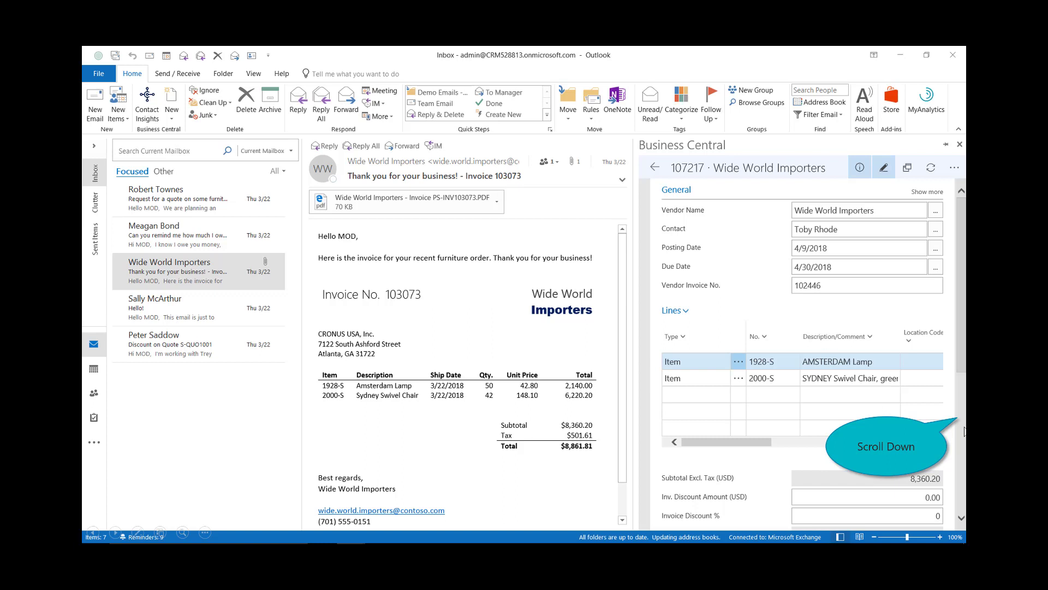
scroll(964, 431, "down", 5)
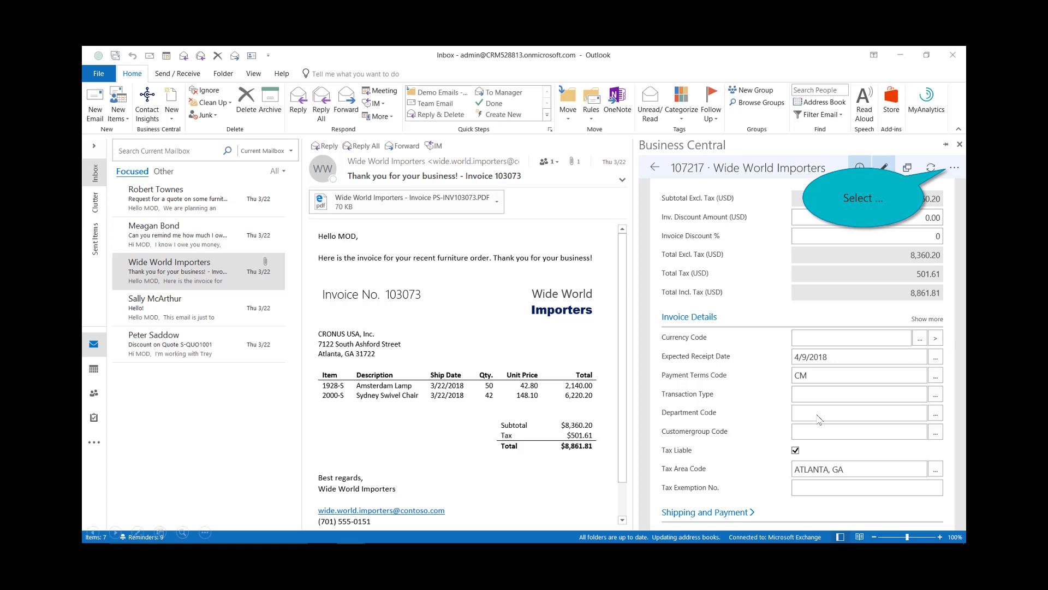
left_click(954, 169)
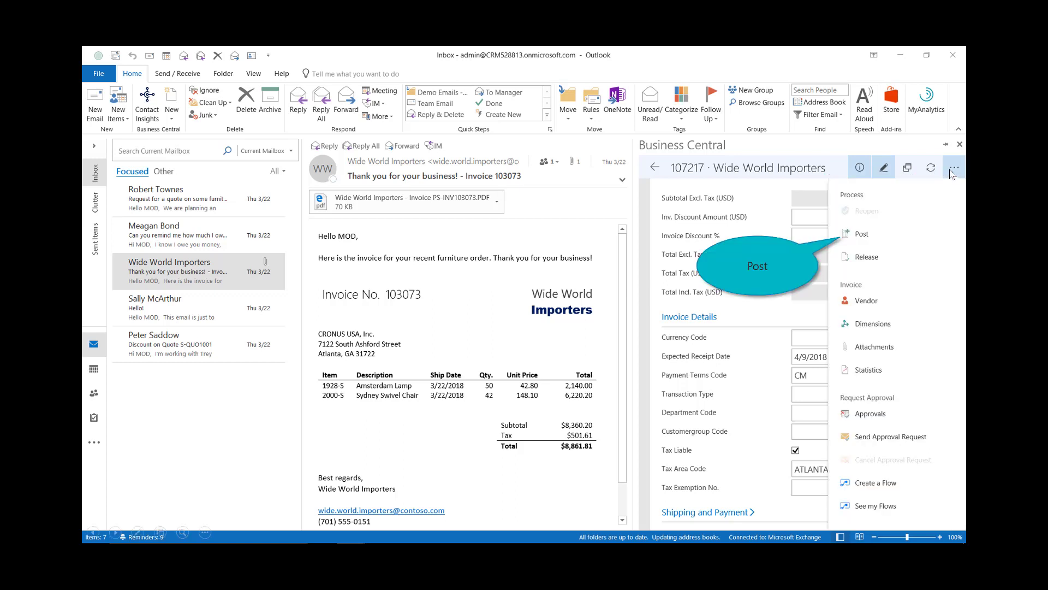
left_click(862, 236)
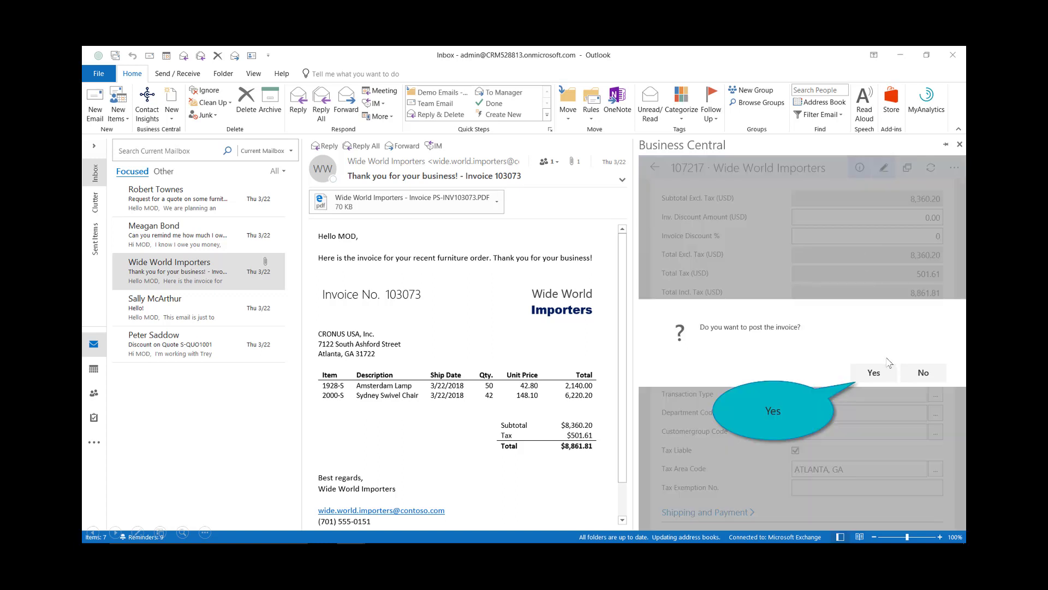
left_click(884, 378)
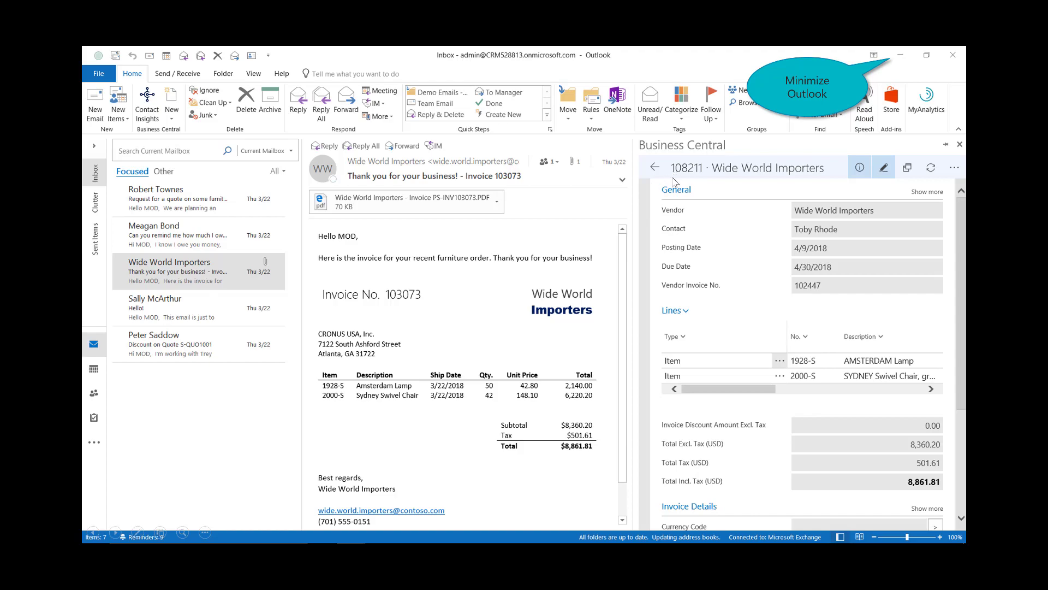
Switch to Business Central, search the posted purchase invoices for 108211 and open that invoice
left_click(901, 55)
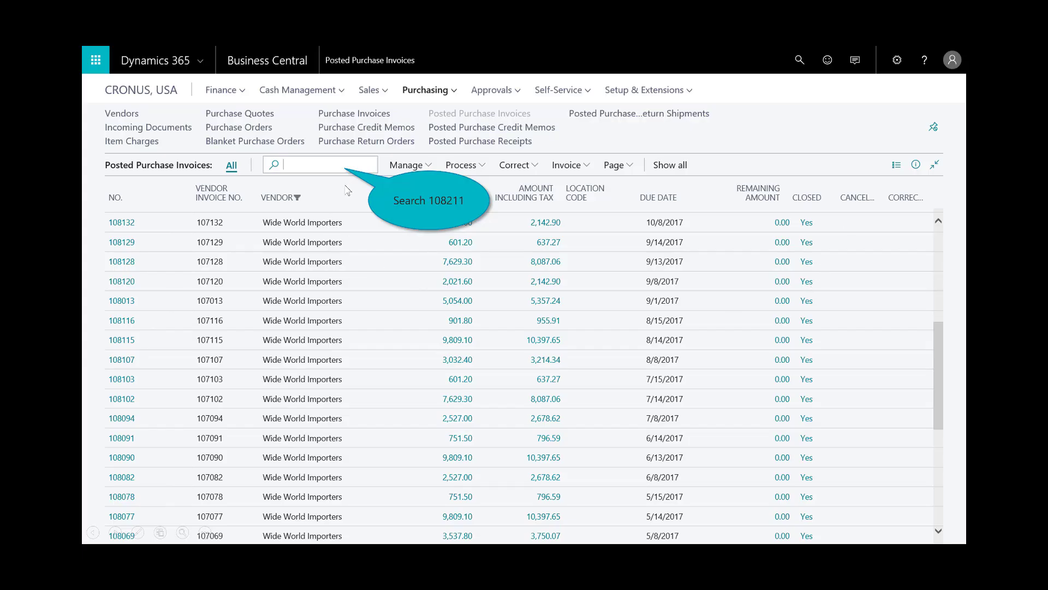
type("108211")
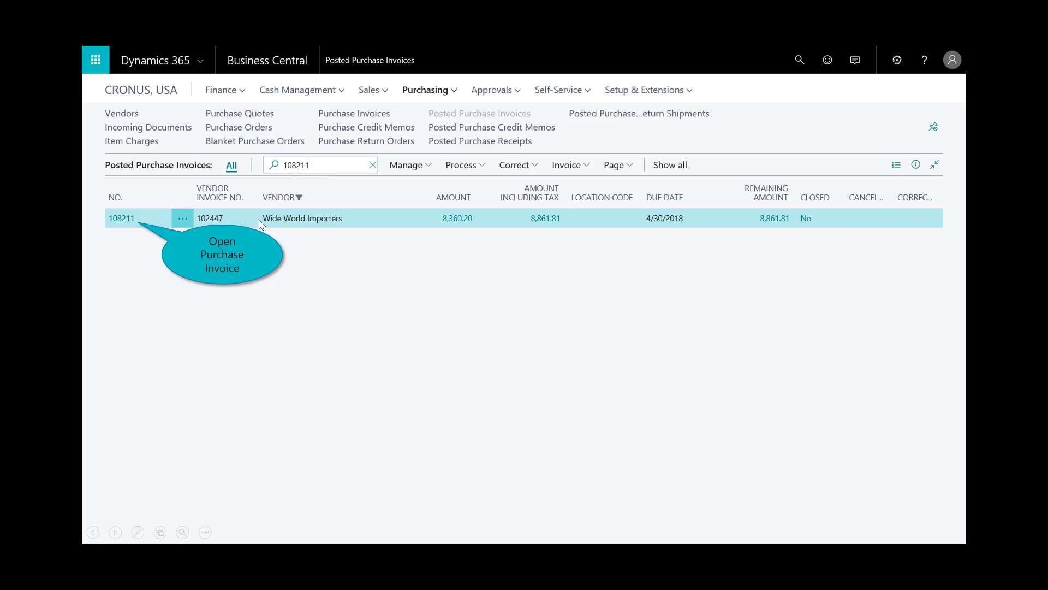
left_click(131, 220)
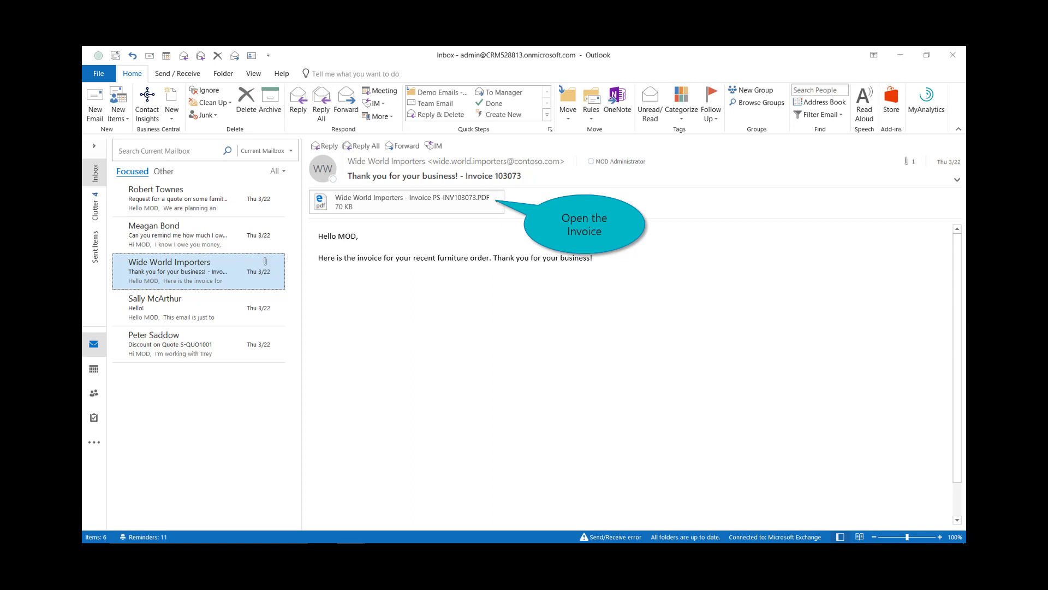
Review the PDF invoice attached to the Wide World Importers email in Outlook and close it
double_click(453, 204)
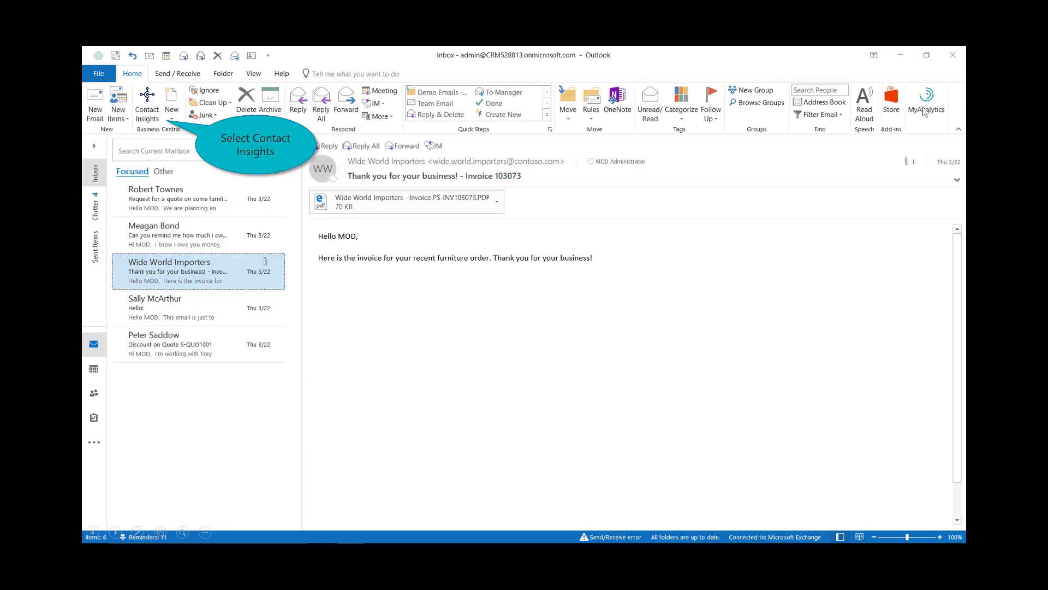
left_click(952, 55)
Open Contact Insights for the email and send the attachment Wide World Importers - Invoice PS-INV103073.PDF to Incoming Documents
left_click(145, 113)
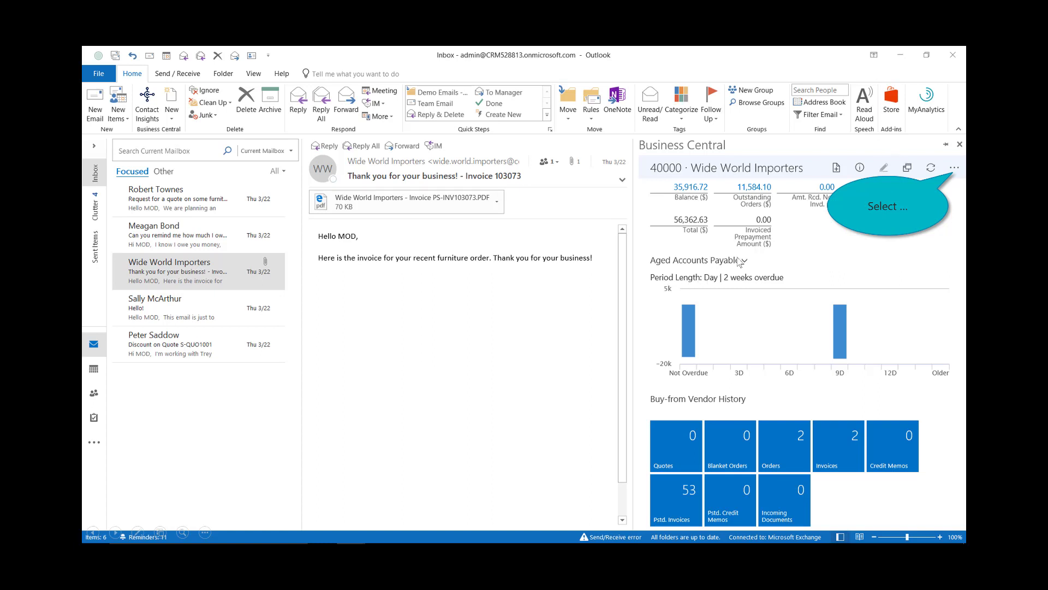
left_click(954, 168)
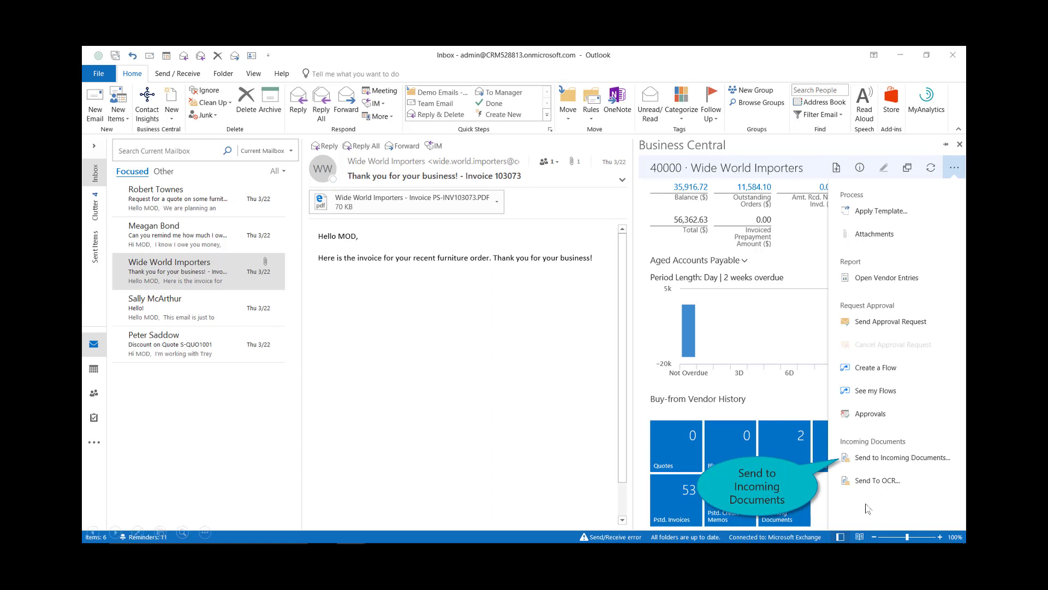
left_click(845, 461)
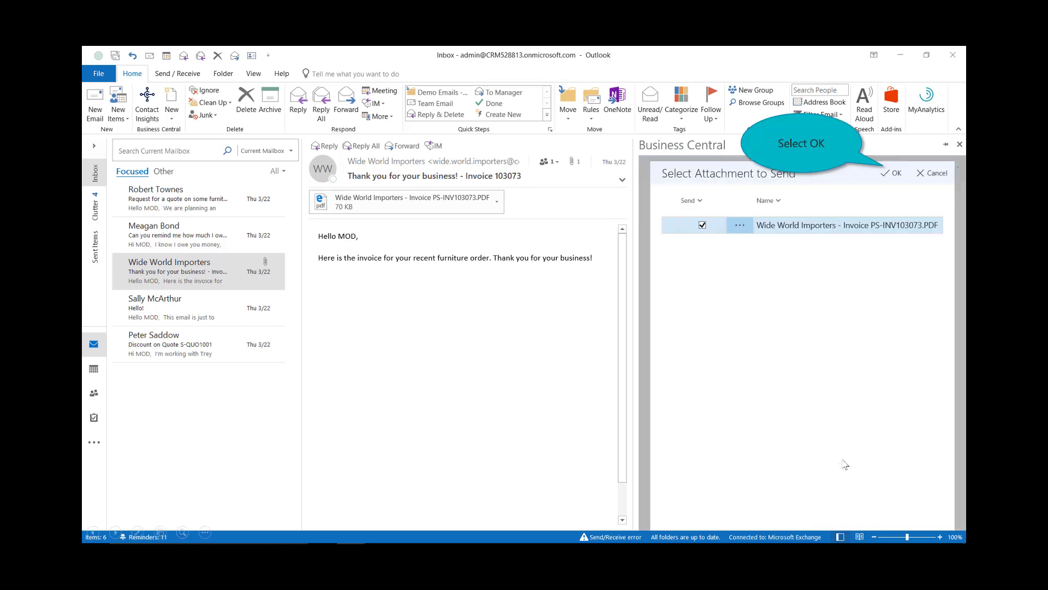
left_click(893, 173)
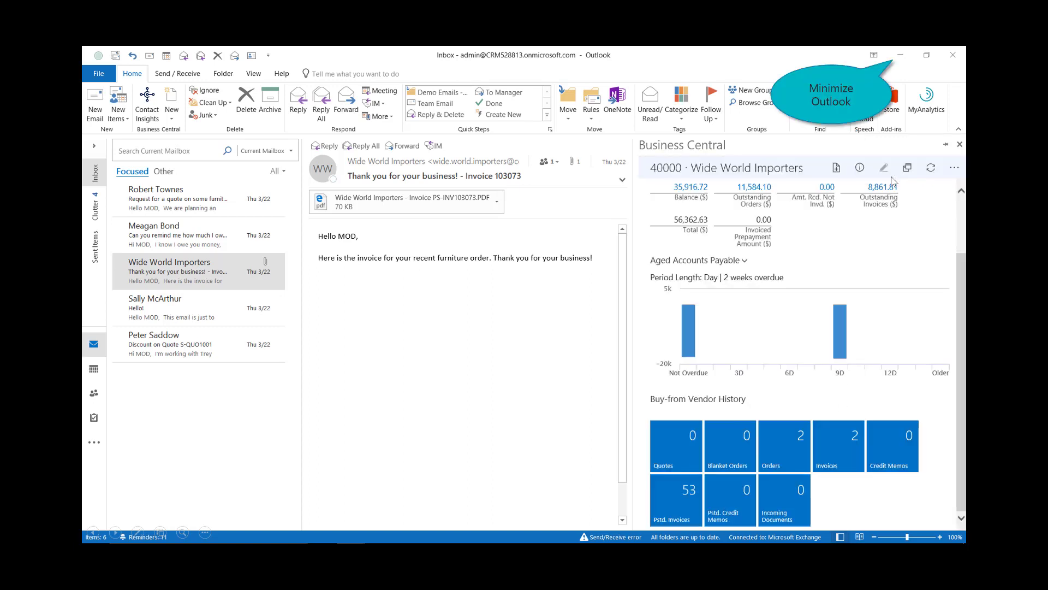
Open the Wide World Importers invoice from My Incoming Documents in Business Central and review its main attachment
left_click(898, 57)
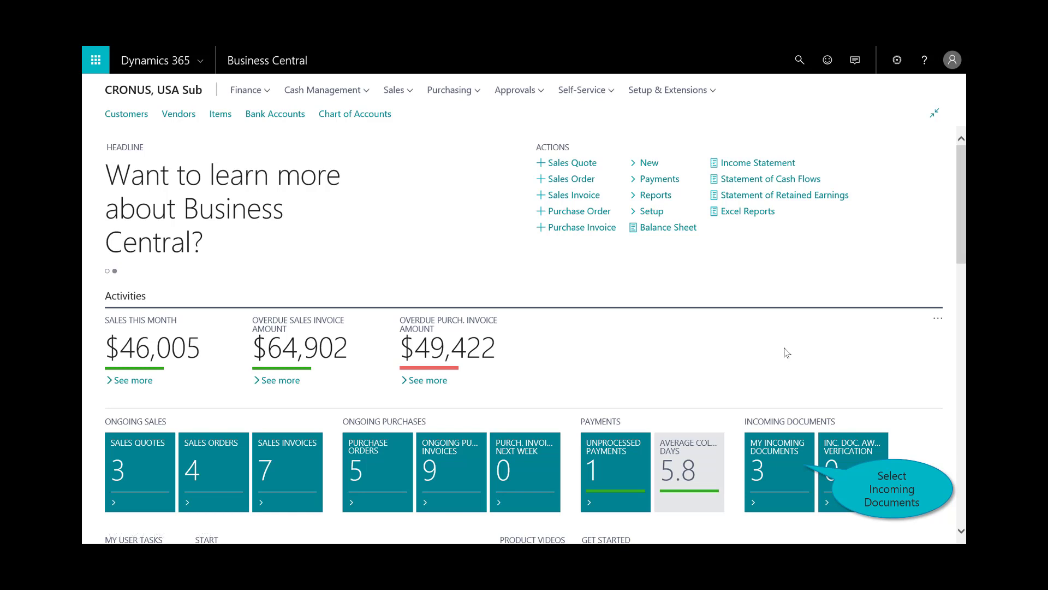
left_click(767, 459)
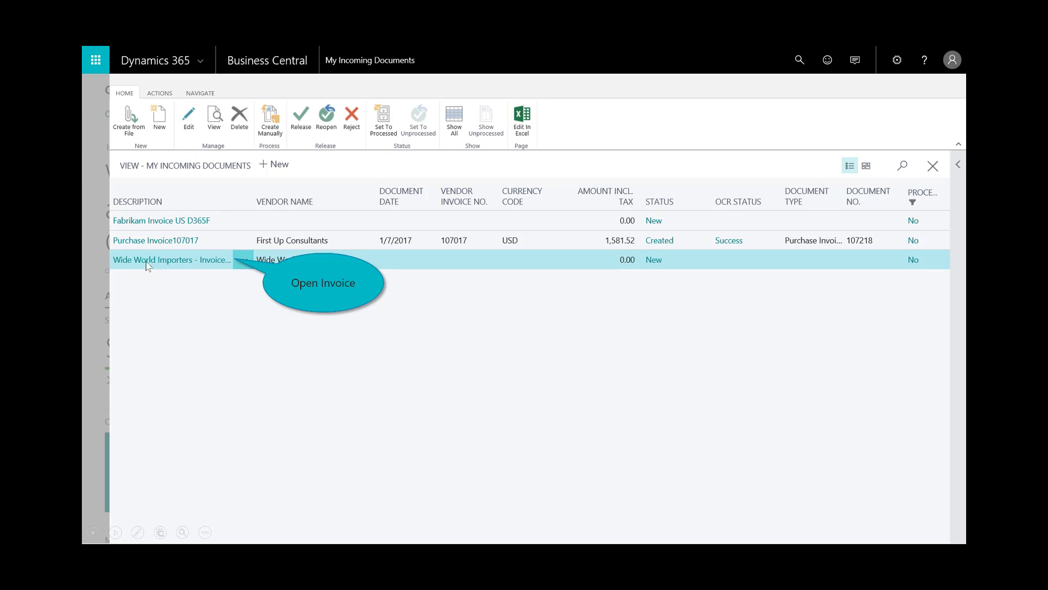
left_click(160, 261)
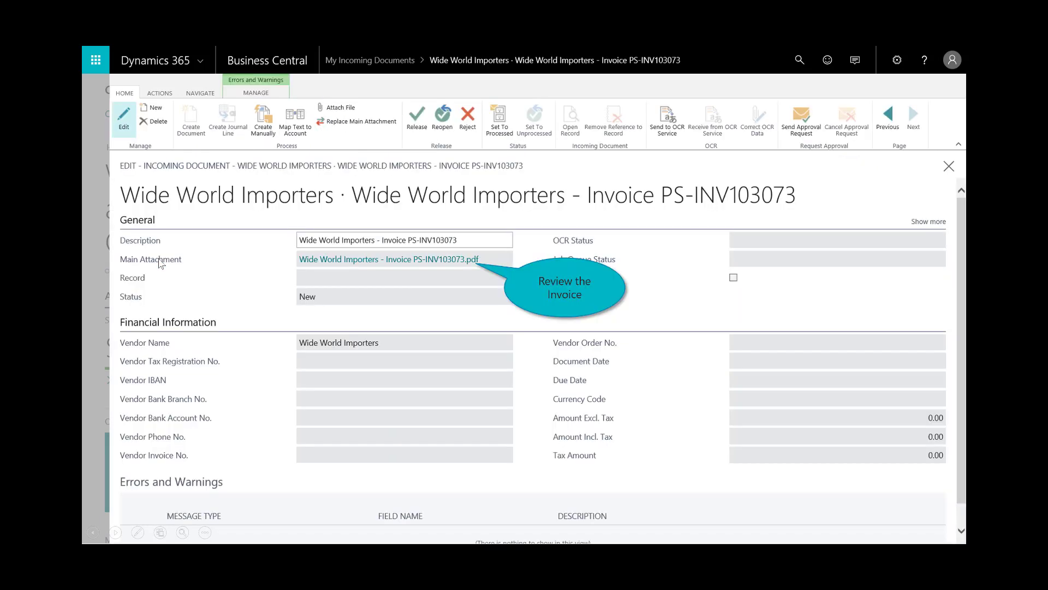
left_click(414, 261)
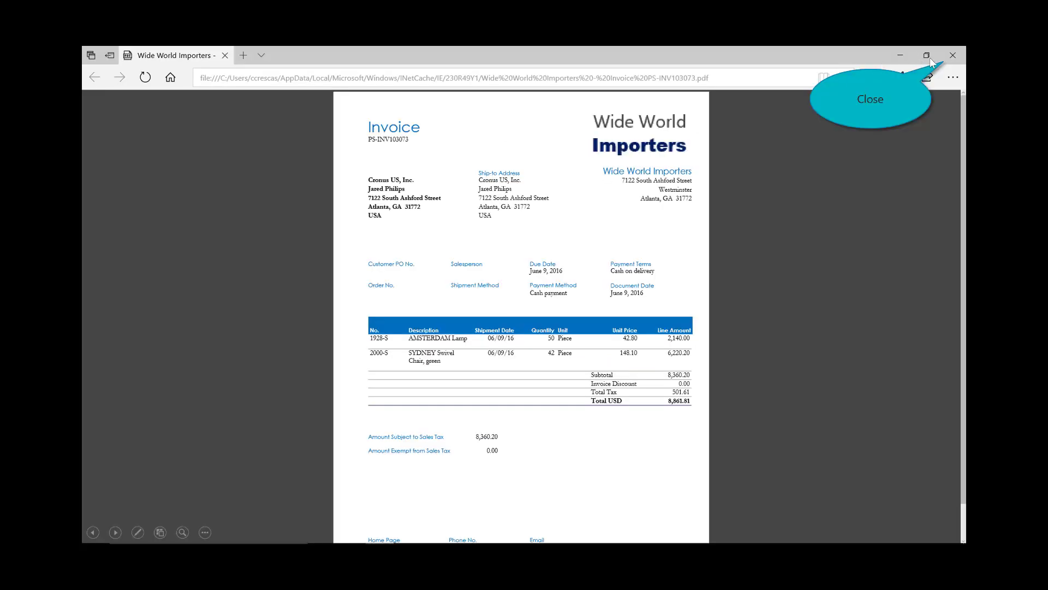
left_click(951, 59)
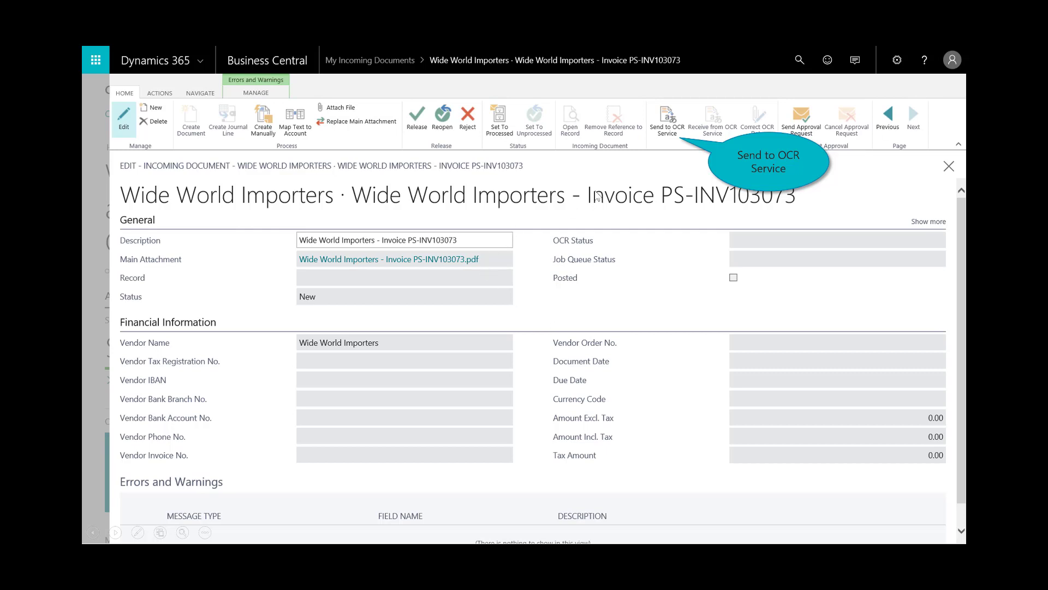
Send the incoming document to the OCR service and receive the recognised data back
left_click(671, 131)
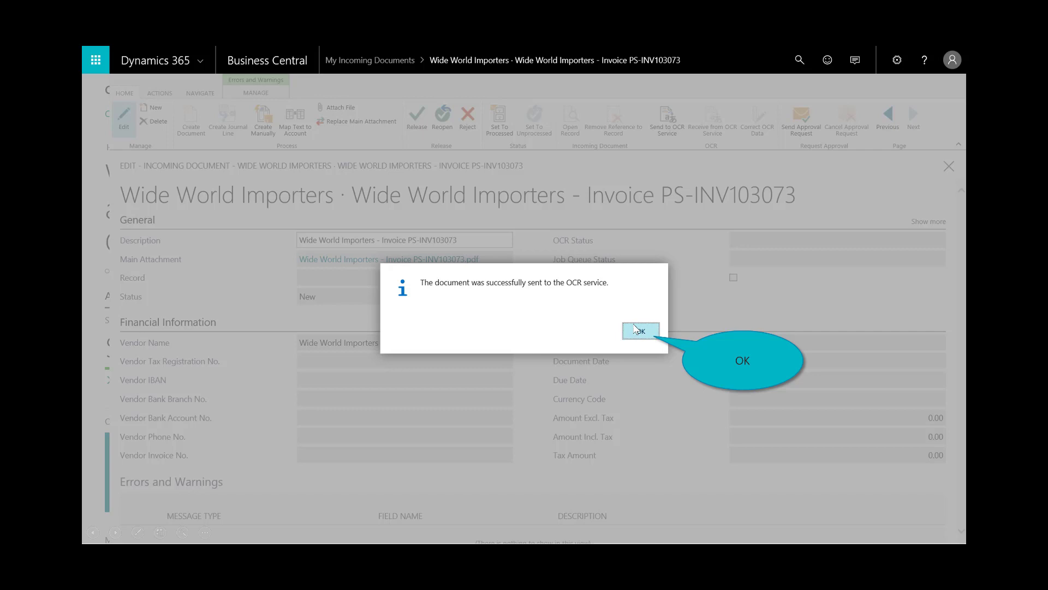
left_click(636, 328)
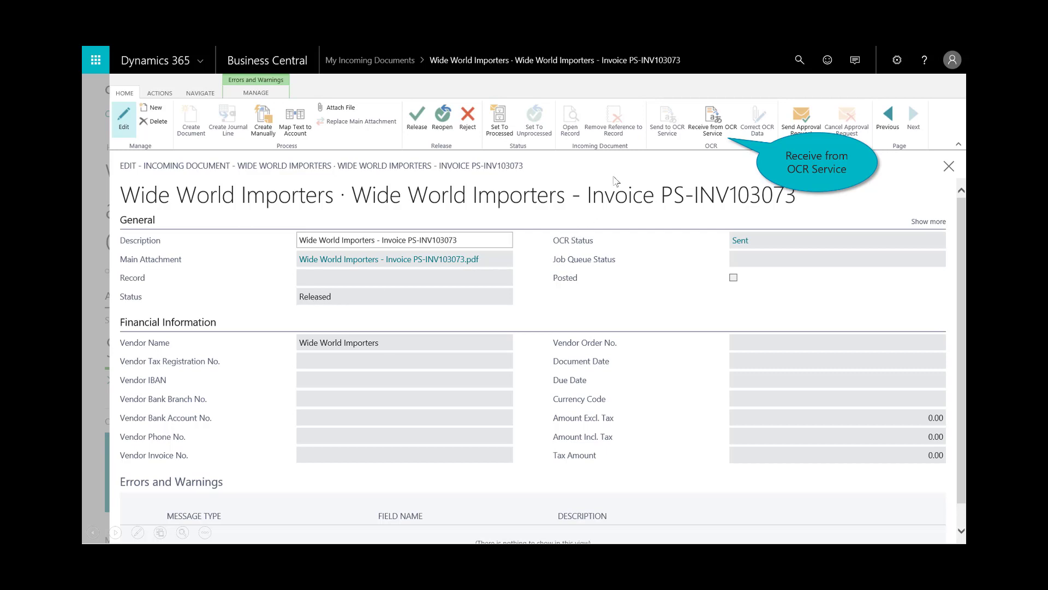
left_click(713, 125)
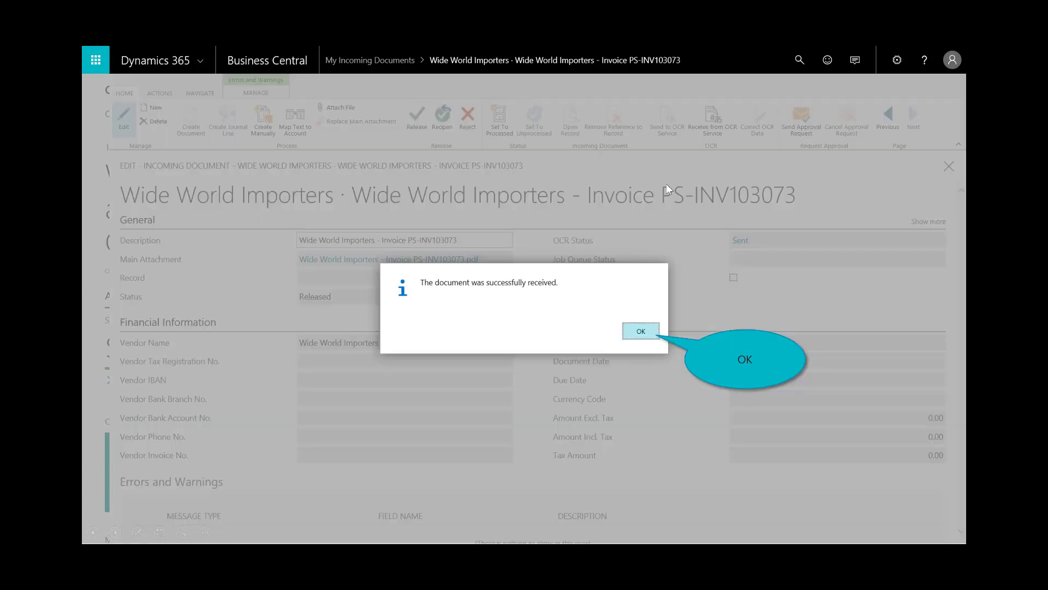
left_click(641, 331)
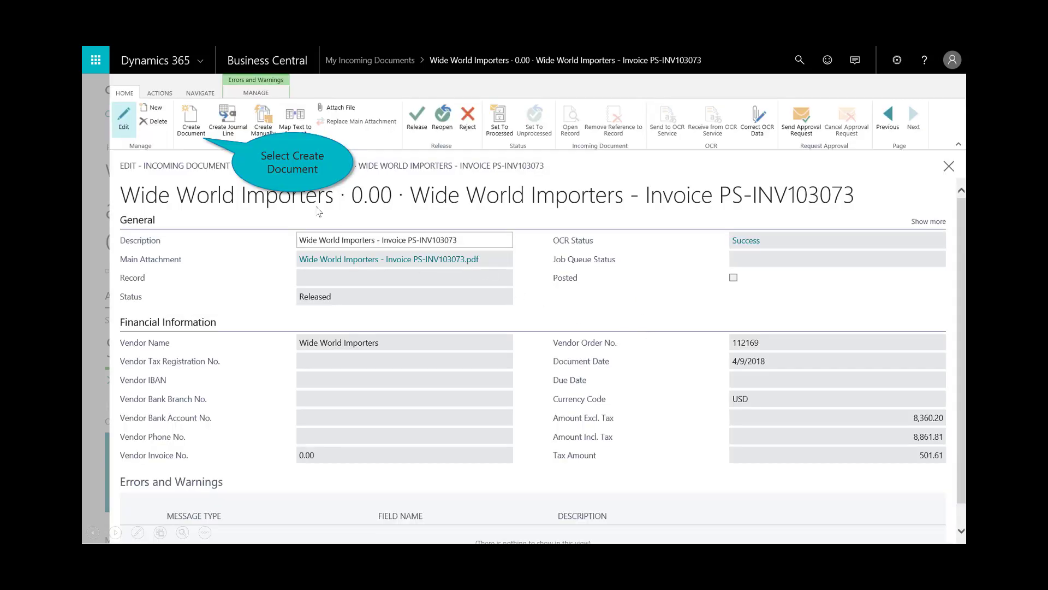
Create a purchase invoice from the incoming document and post it
left_click(190, 121)
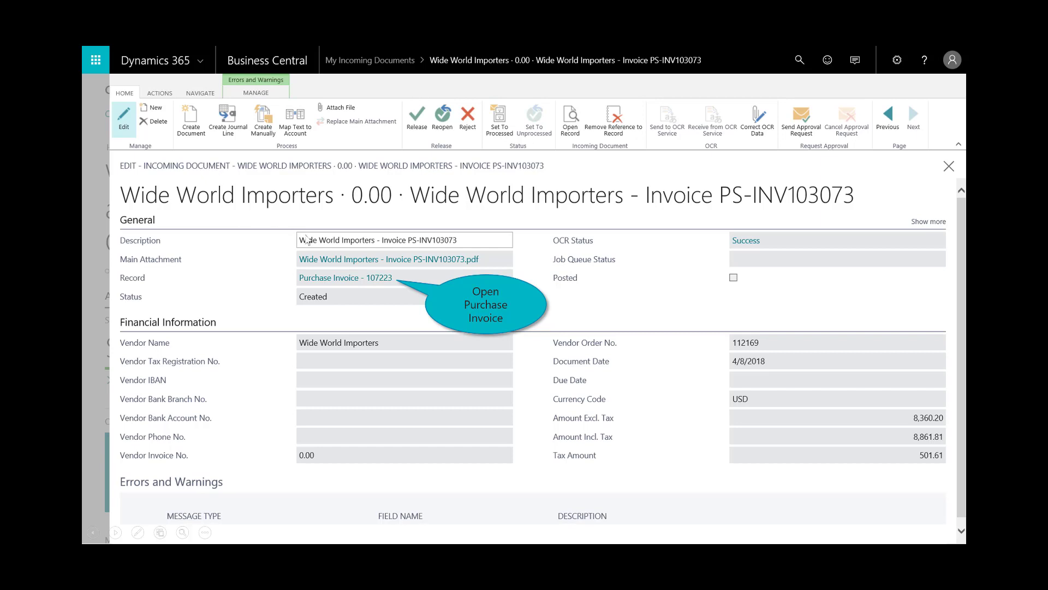
left_click(365, 278)
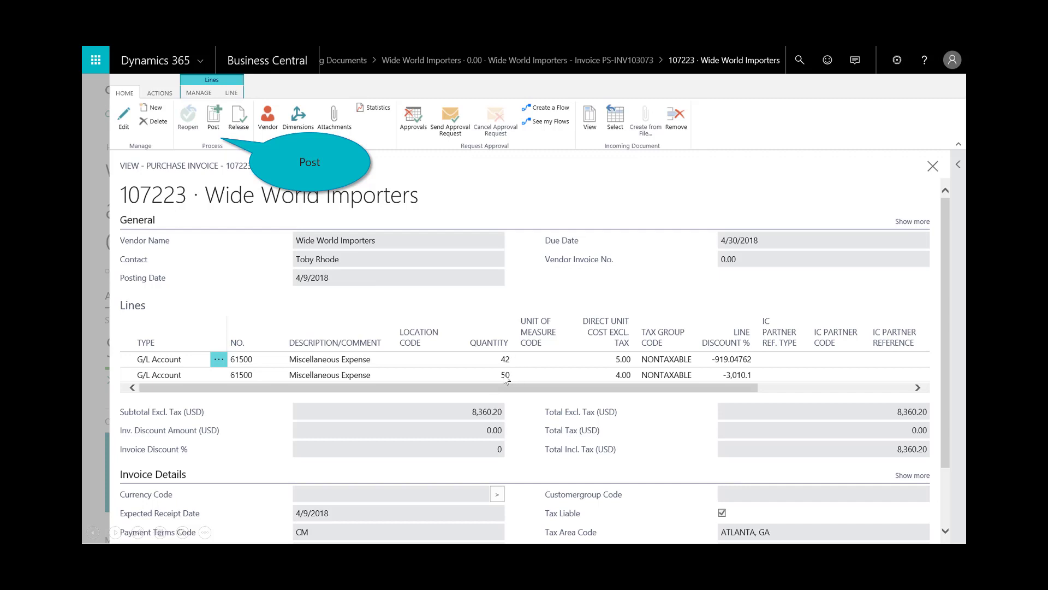
left_click(215, 118)
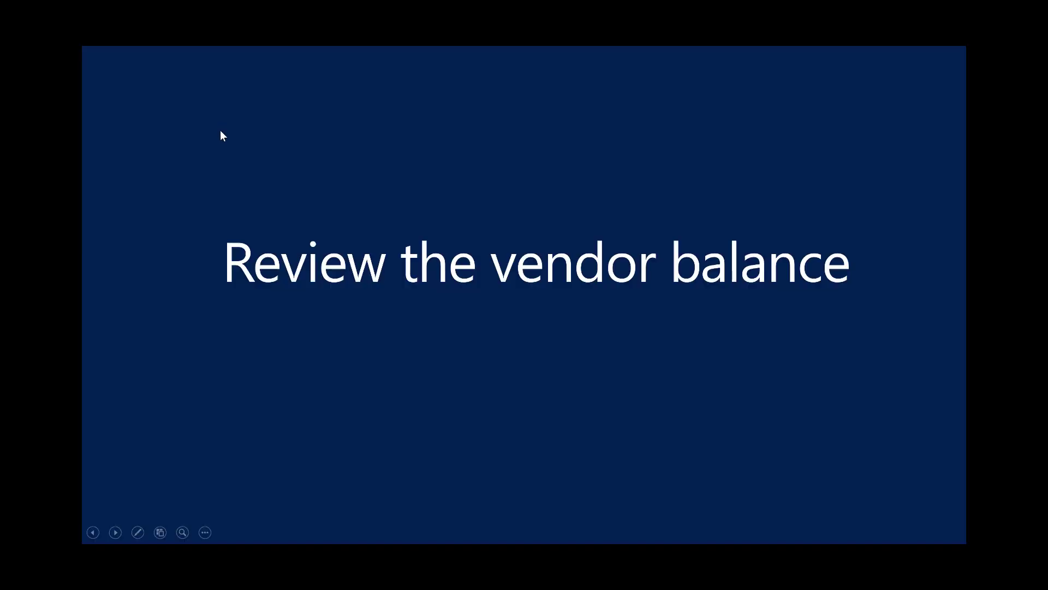
left_click(525, 393)
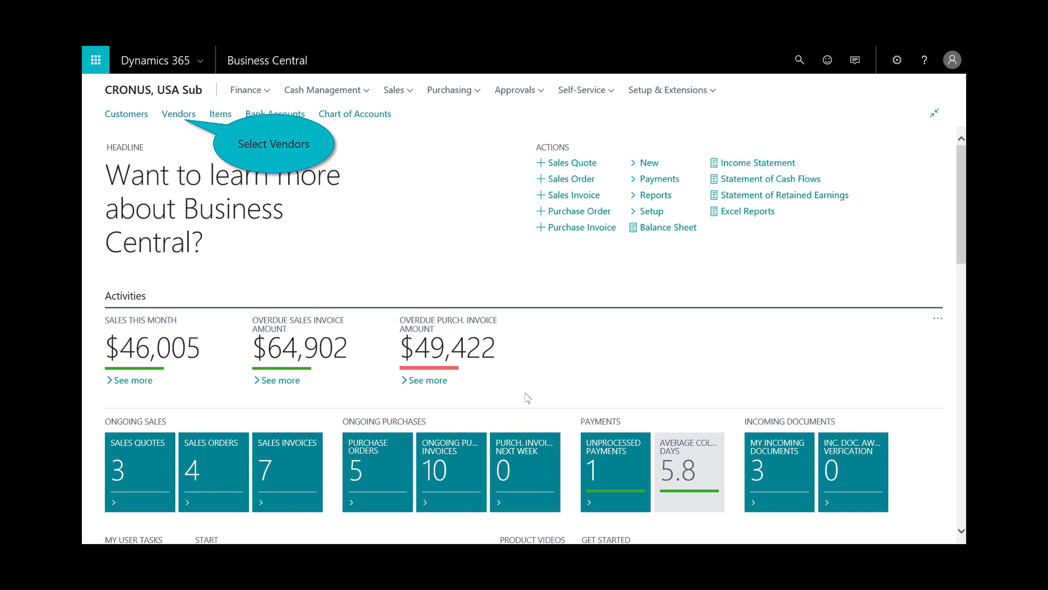
Open the Wide World Importers vendor card and examine the ledger entries behind its Balance ($), then close them
left_click(176, 125)
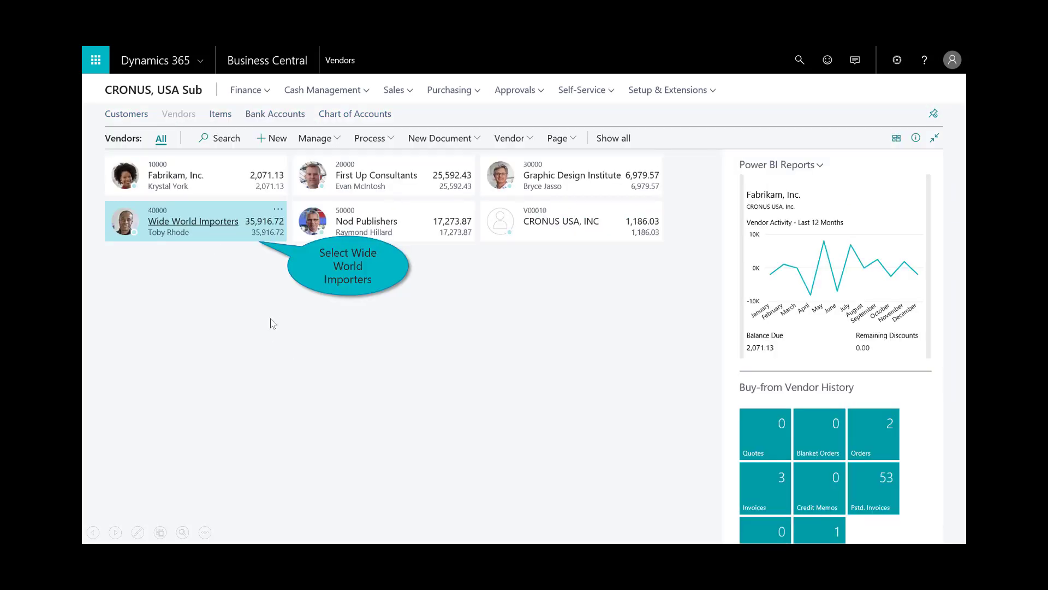
left_click(208, 221)
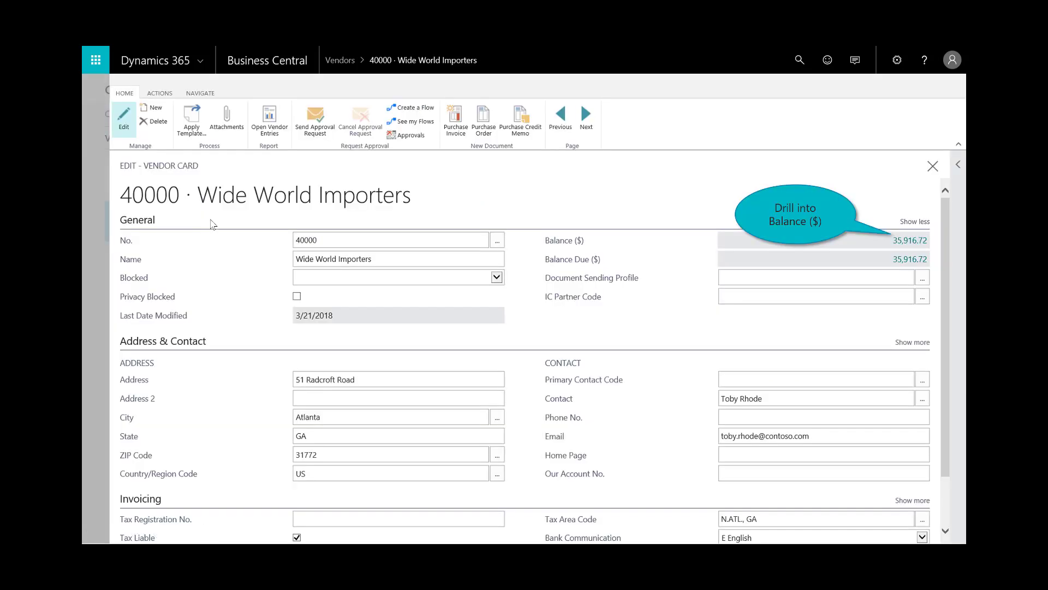
left_click(907, 241)
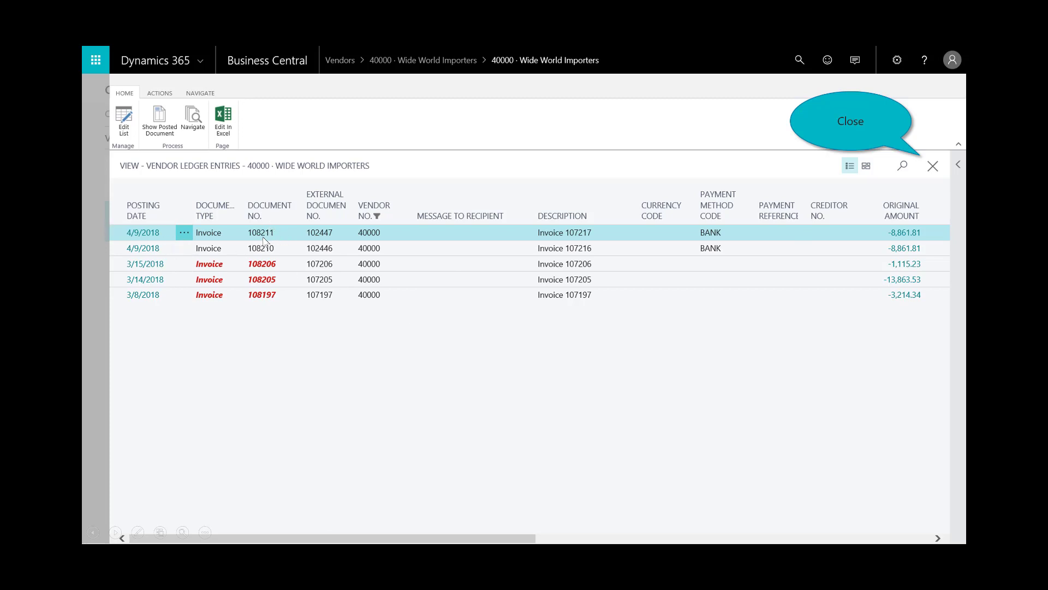
left_click(930, 170)
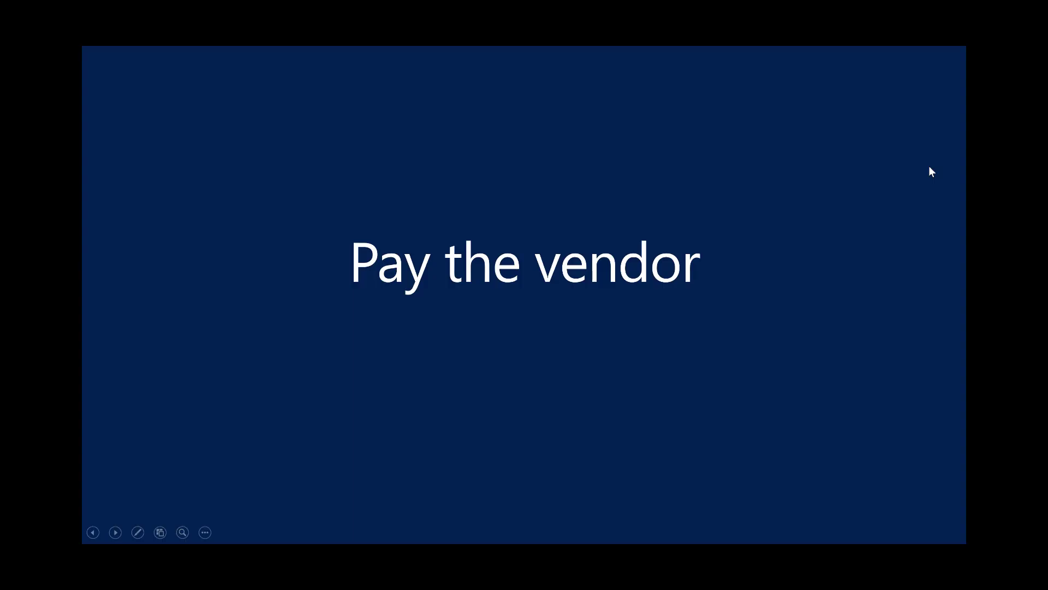
left_click(929, 166)
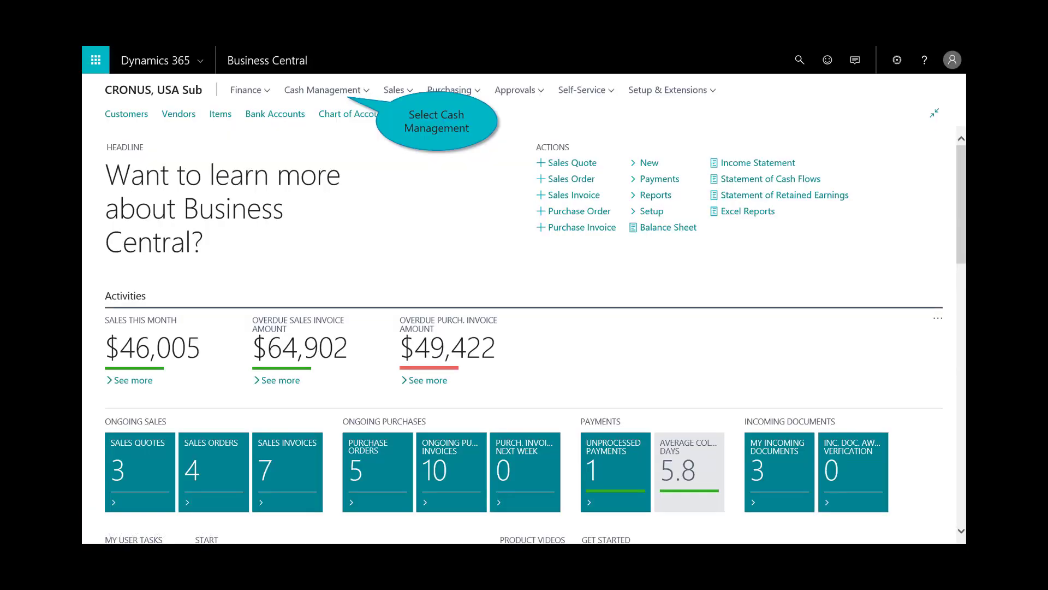
Fill the PMT REG payment journal with suggested vendor payments and close the journal
left_click(355, 89)
left_click(254, 125)
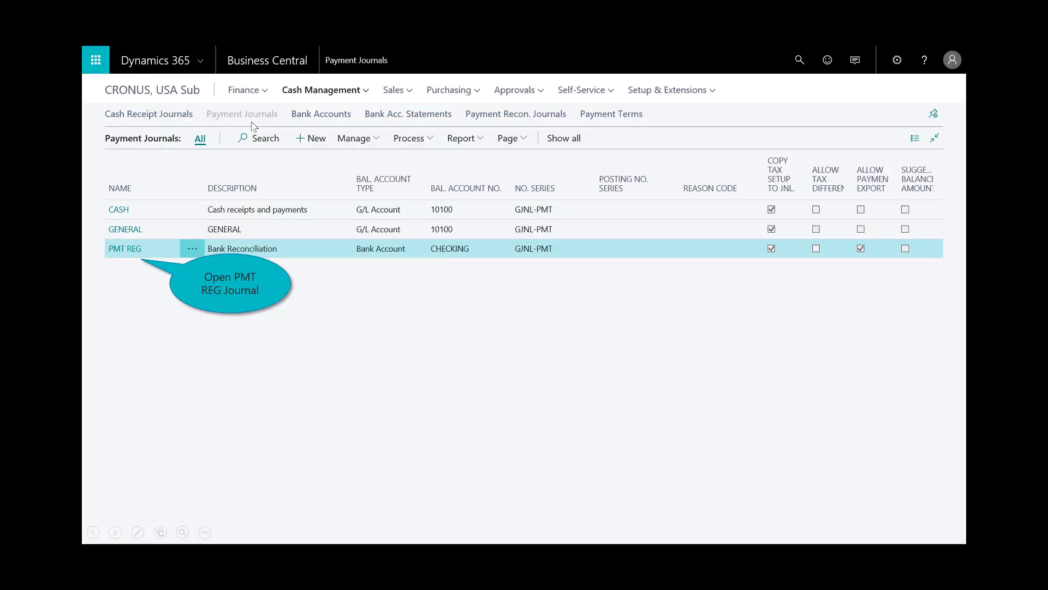
left_click(125, 249)
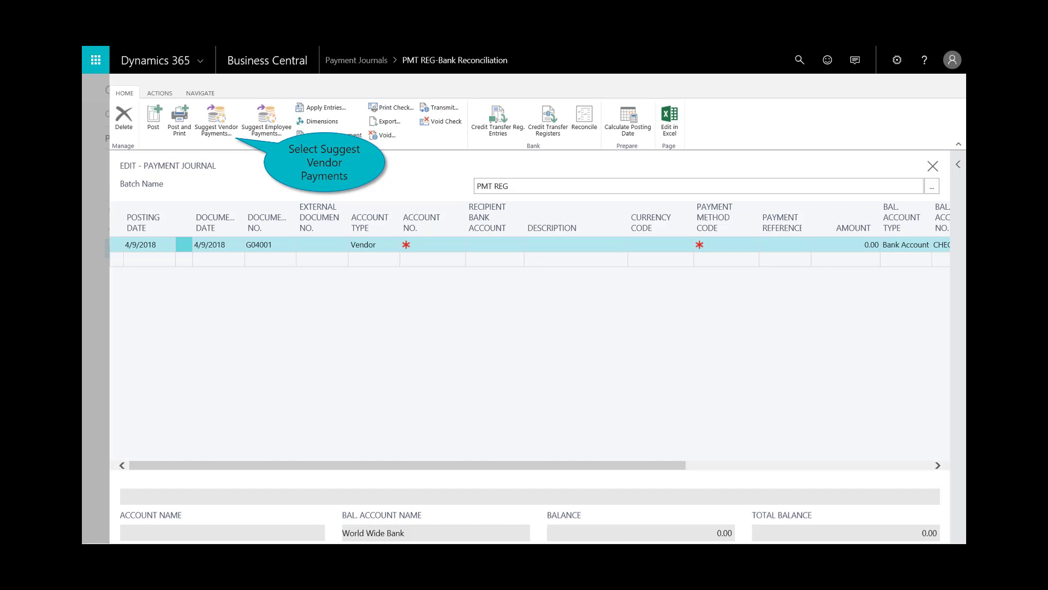
left_click(224, 127)
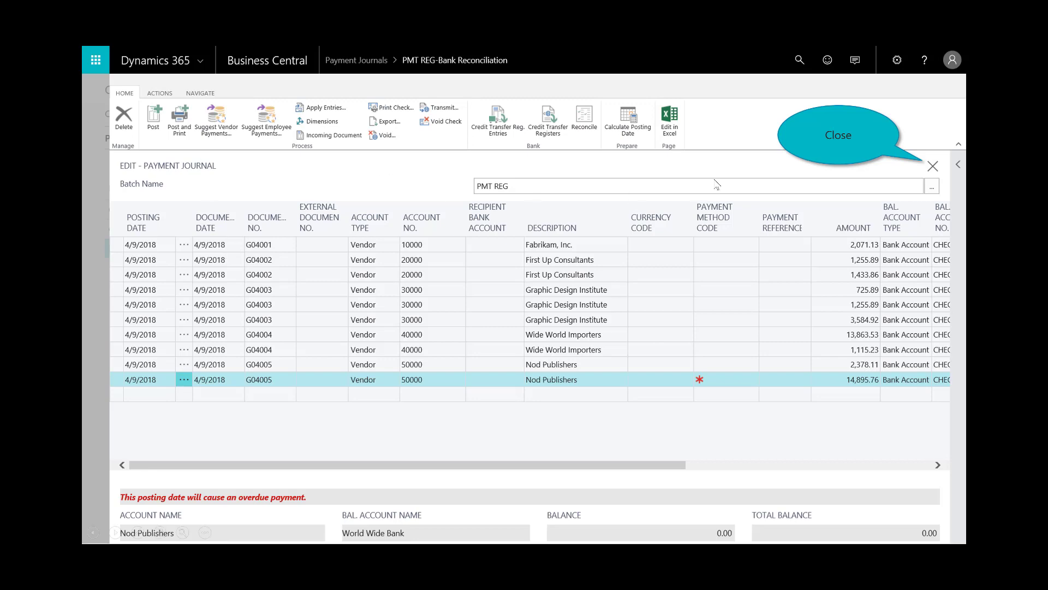
left_click(932, 166)
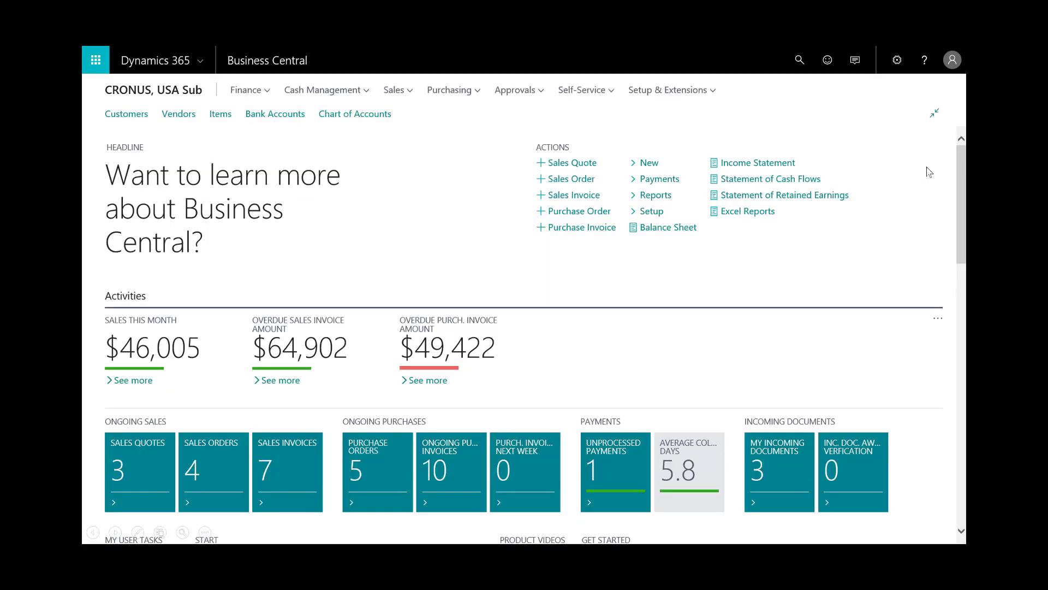
left_click(927, 167)
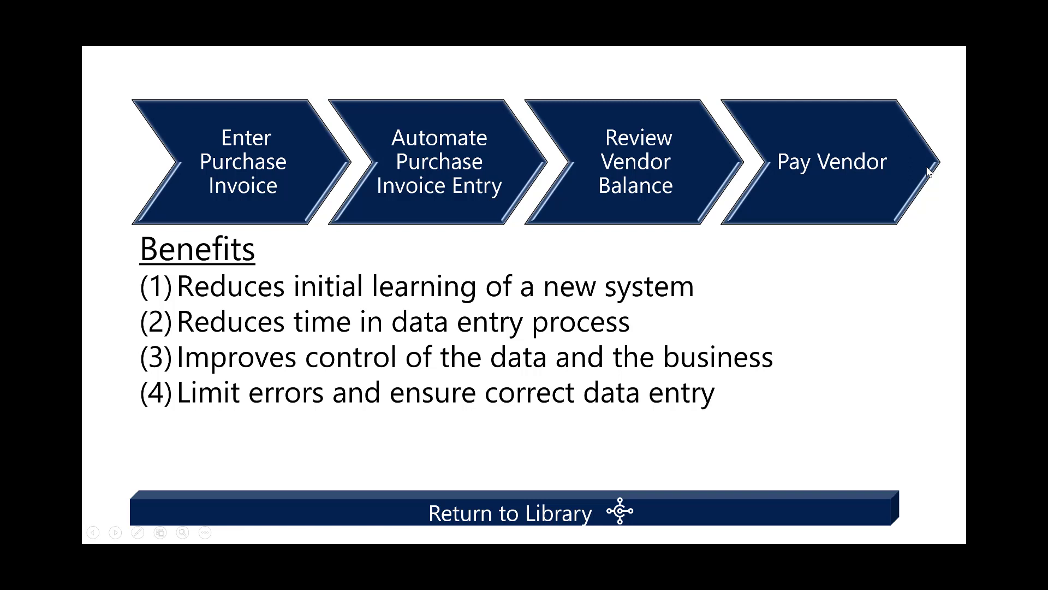